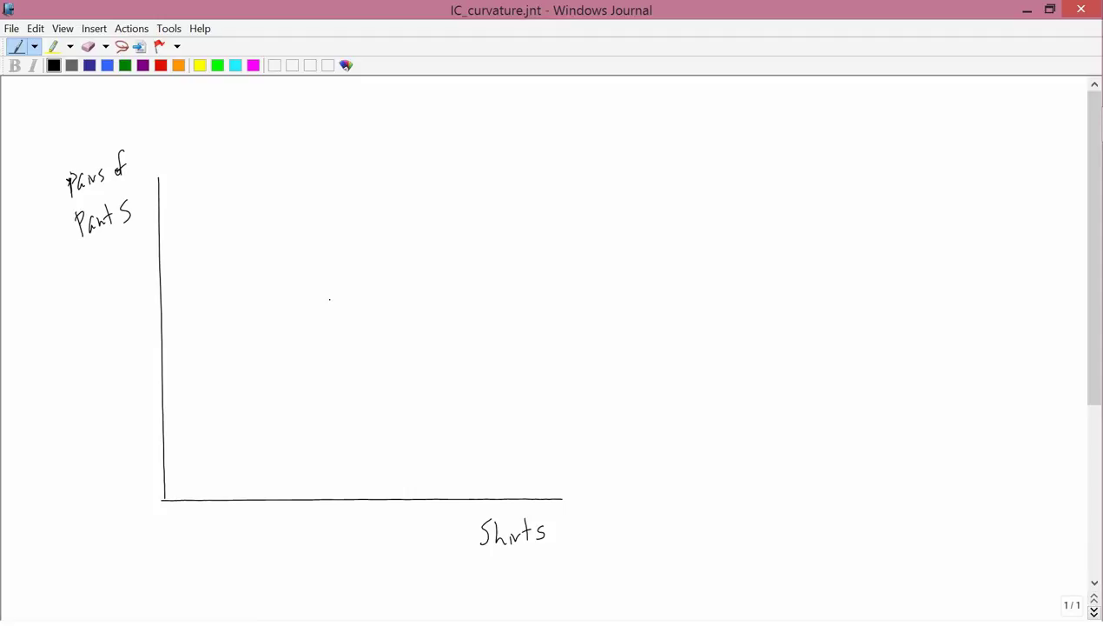
Plot a point above 12 on the shirts axis, mark 3 on the pants axis, and label 'a'.
drag(492, 447, 491, 449)
drag(483, 501, 482, 511)
drag(485, 503, 492, 511)
mouse_move(158, 445)
mouse_down()
mouse_move(169, 443)
mouse_move(143, 440)
mouse_move(136, 452)
mouse_up()
drag(492, 470, 490, 478)
Circle the dashed line's end and draw a sloping line to it from the point above 12.
drag(590, 474, 599, 469)
drag(492, 449, 584, 470)
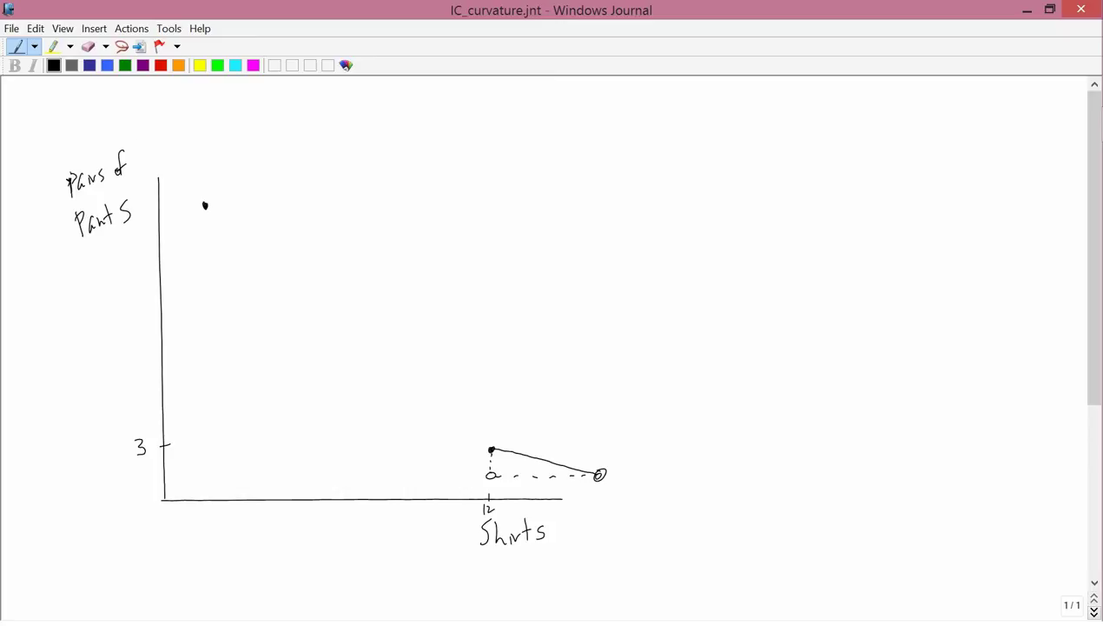
Add a tick at 3 on the shirts axis and label an upper tick on the pants axis.
drag(217, 493, 214, 529)
drag(144, 210, 151, 208)
Circle the top-left point, sketch four bowed-in indifference curves, and write 'Convex' below the graph.
mouse_move(188, 136)
mouse_down()
mouse_move(206, 206)
mouse_move(191, 143)
mouse_up()
mouse_move(218, 121)
mouse_down()
mouse_move(254, 198)
mouse_move(463, 389)
mouse_move(547, 425)
mouse_up()
mouse_move(302, 130)
mouse_down()
mouse_move(313, 172)
mouse_move(544, 417)
mouse_up()
mouse_move(210, 240)
mouse_down()
mouse_move(300, 419)
mouse_move(398, 488)
mouse_up()
mouse_move(175, 238)
mouse_down()
mouse_move(213, 402)
mouse_move(308, 476)
mouse_up()
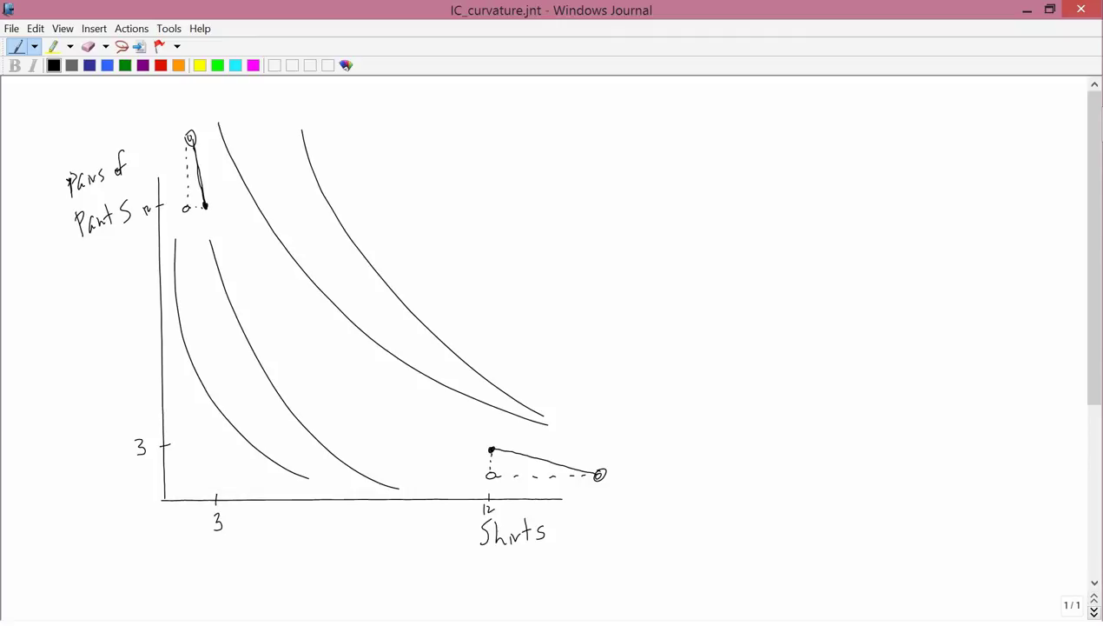
mouse_move(296, 555)
mouse_down()
mouse_move(296, 573)
mouse_move(346, 560)
mouse_move(344, 572)
mouse_up()
Draw new axes on the right, labelling the horizontal axis 'wine' and the vertical 'milk'.
mouse_move(681, 164)
mouse_down()
mouse_move(685, 374)
mouse_move(918, 364)
mouse_up()
drag(859, 385, 907, 400)
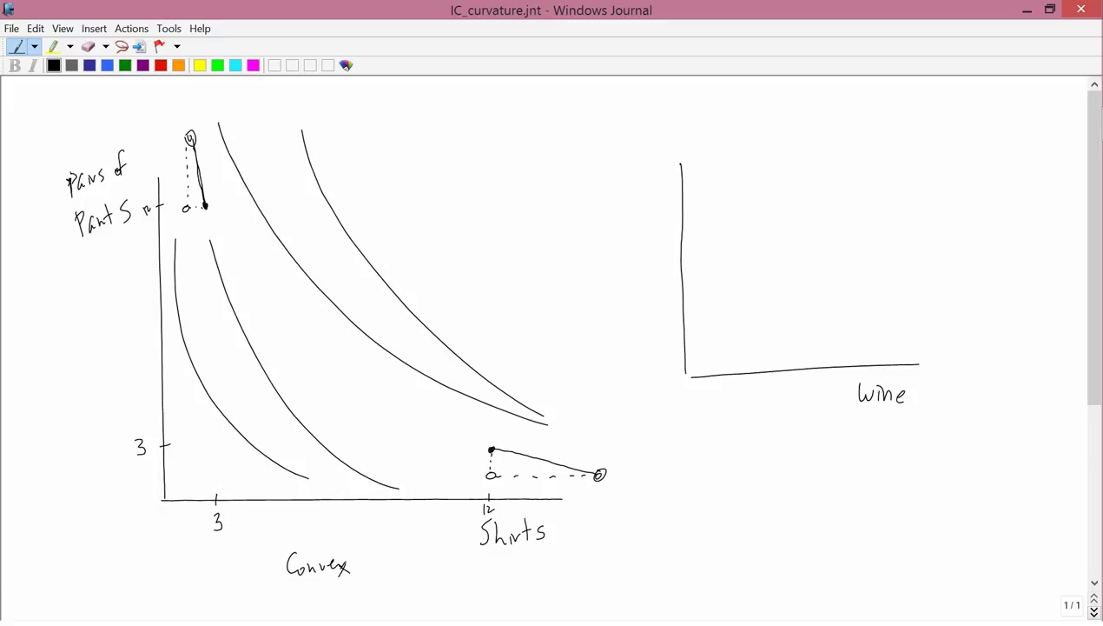
mouse_move(601, 191)
mouse_down()
mouse_move(606, 175)
mouse_move(624, 179)
mouse_move(627, 157)
mouse_move(637, 174)
mouse_up()
Draw two concave milk-wine curves, annotate the outer one, and underline 'Convex'.
mouse_move(682, 238)
mouse_down()
mouse_move(736, 254)
mouse_move(811, 316)
mouse_move(828, 366)
mouse_up()
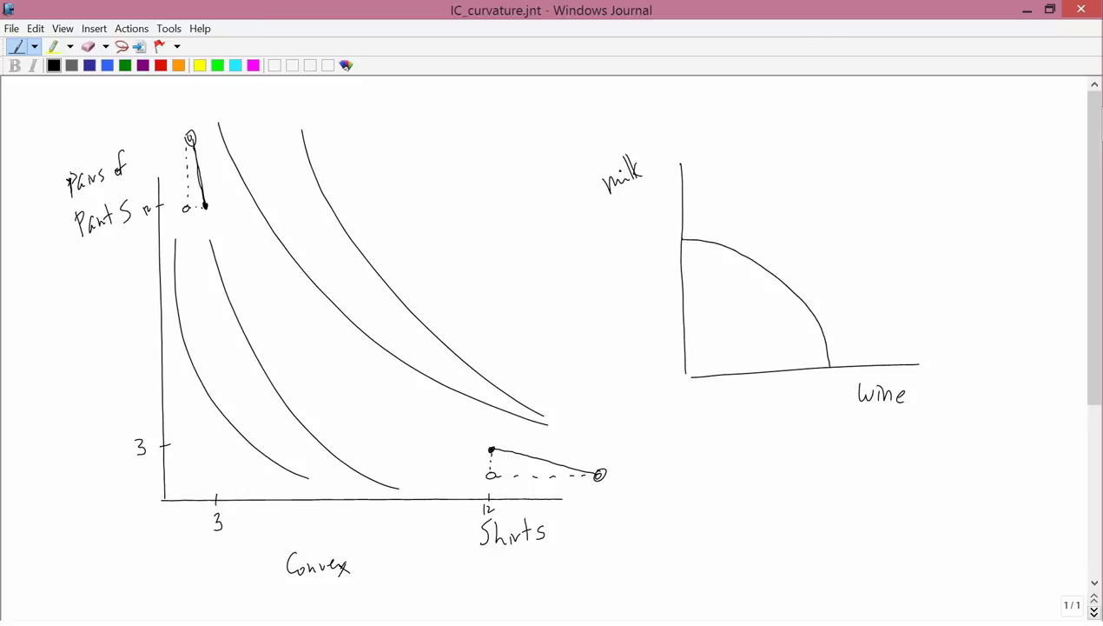
mouse_move(695, 190)
mouse_down()
mouse_move(735, 199)
mouse_move(856, 309)
mouse_move(874, 359)
mouse_up()
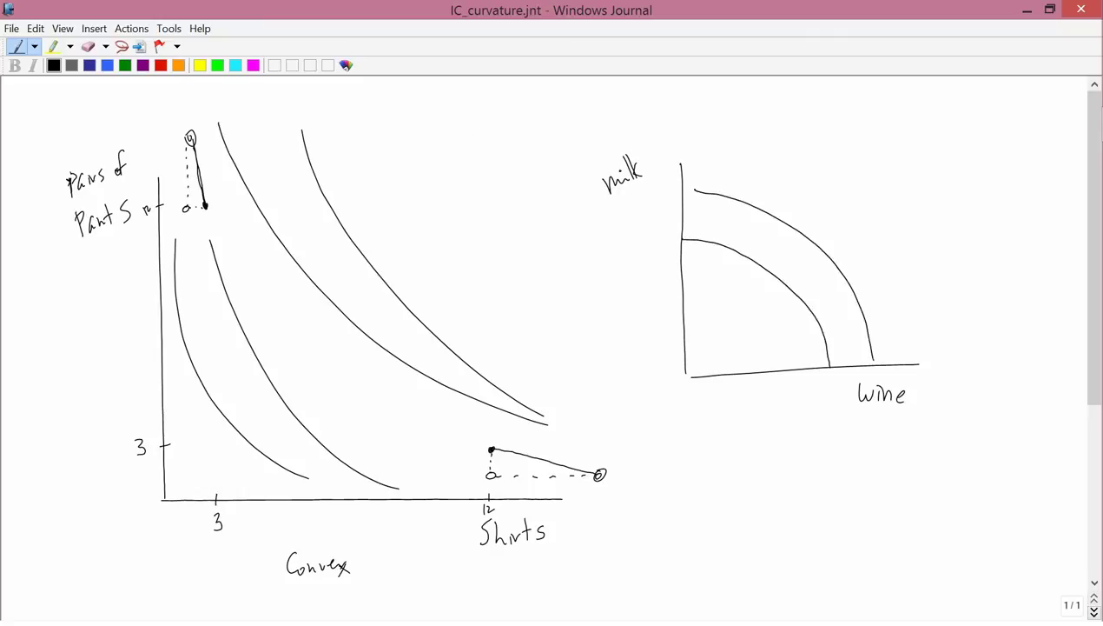
mouse_move(800, 192)
mouse_down()
mouse_move(824, 167)
mouse_move(839, 189)
mouse_move(857, 159)
mouse_move(908, 151)
mouse_up()
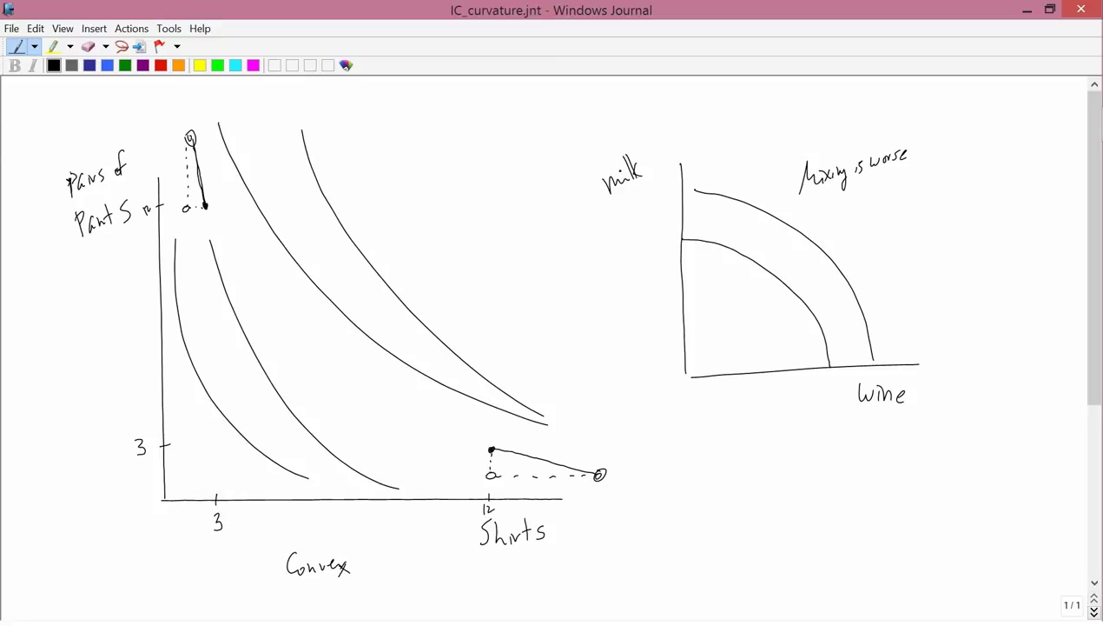
mouse_move(286, 573)
mouse_down()
mouse_move(356, 571)
mouse_move(340, 581)
mouse_up()
Draw a small x/y graph below the wine graph with parallel straight indifference lines.
mouse_move(716, 418)
mouse_down()
mouse_move(718, 517)
mouse_move(827, 516)
mouse_move(815, 540)
mouse_up()
mouse_move(675, 407)
mouse_down()
mouse_move(670, 438)
mouse_move(787, 518)
mouse_up()
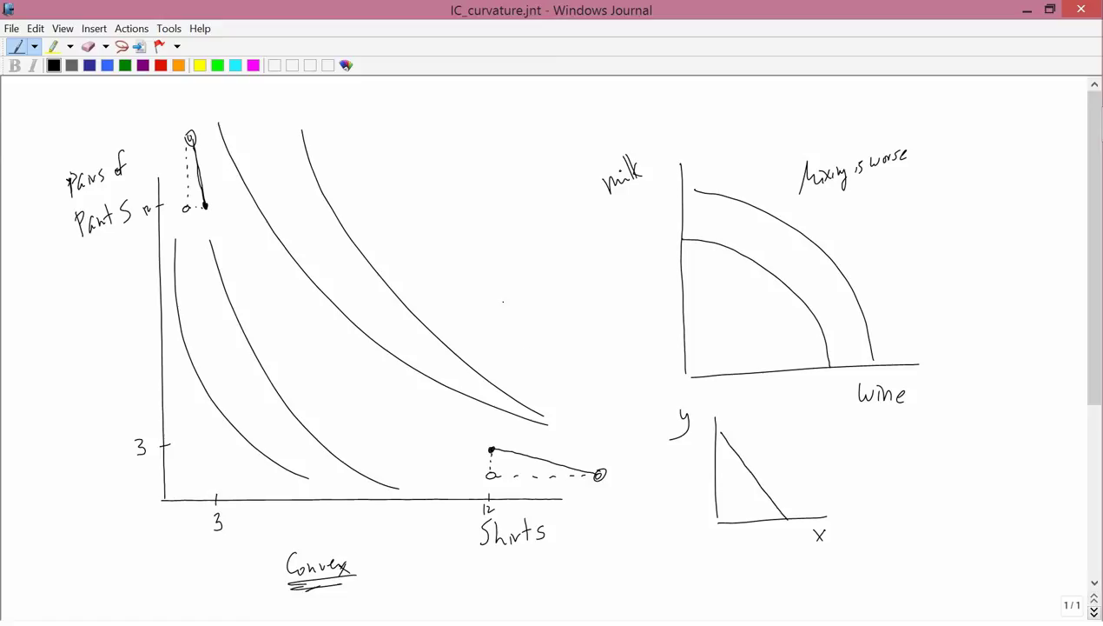
drag(744, 423, 813, 515)
drag(783, 415, 815, 508)
drag(797, 420, 835, 473)
drag(808, 409, 868, 438)
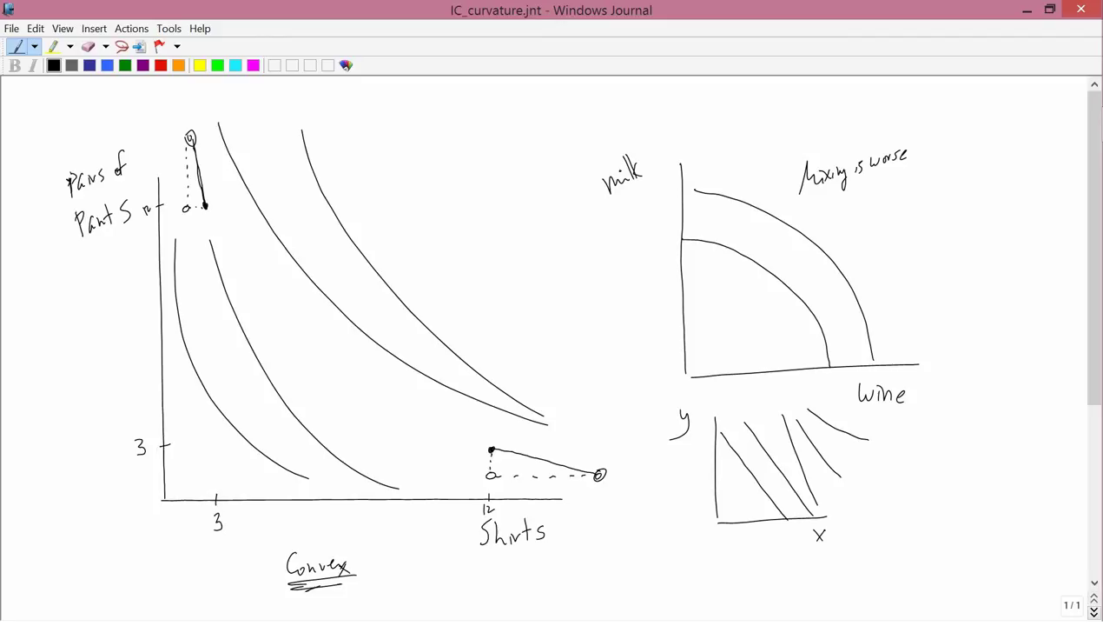
Undo the stray strokes, then redo to restore the parallel straight lines.
key(ctrl+z)
drag(806, 411, 823, 421)
key(ctrl+z)
key(ctrl+z)
key(ctrl+z)
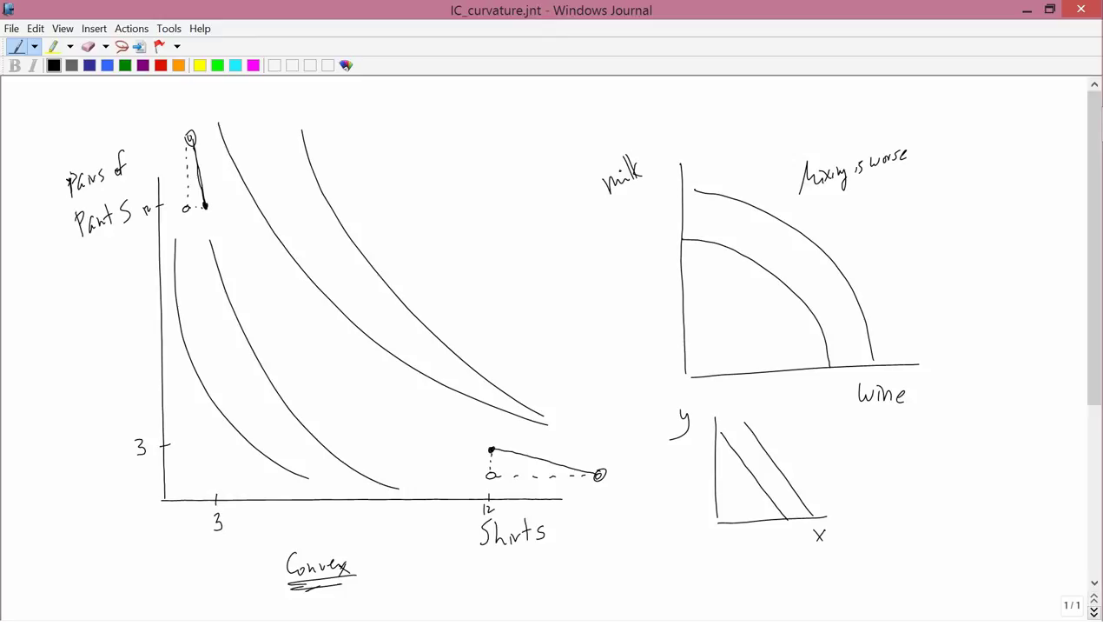
key(ctrl+y)
key(ctrl+y)
key(ctrl+y)
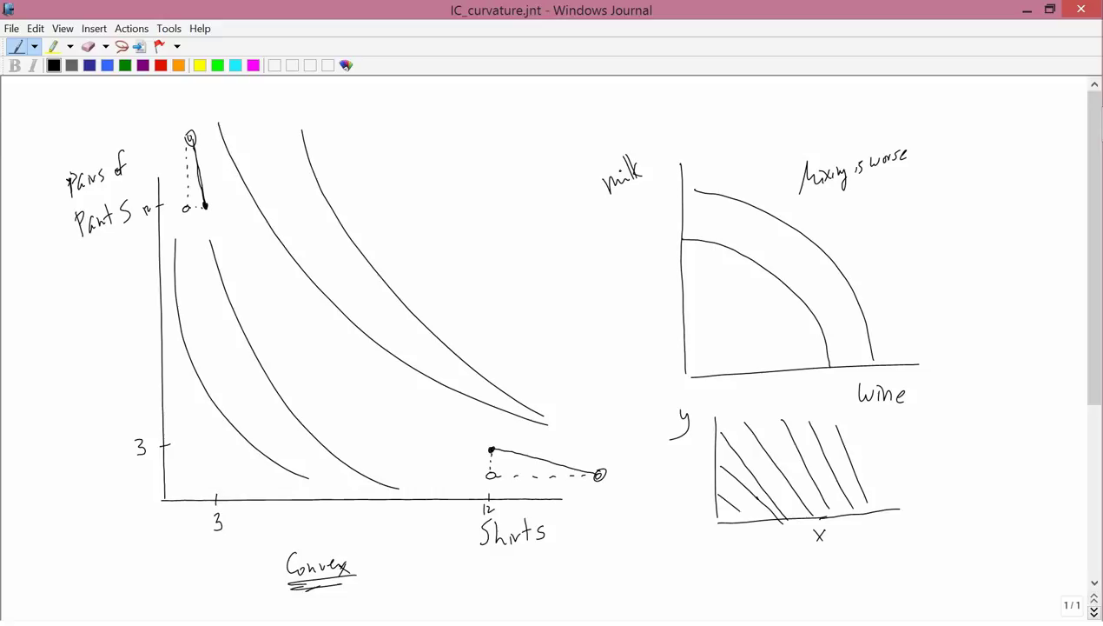
Draw new axes labelled x and y with an L-shaped indifference curve.
mouse_move(943, 412)
mouse_down()
mouse_move(944, 512)
mouse_move(1045, 508)
mouse_up()
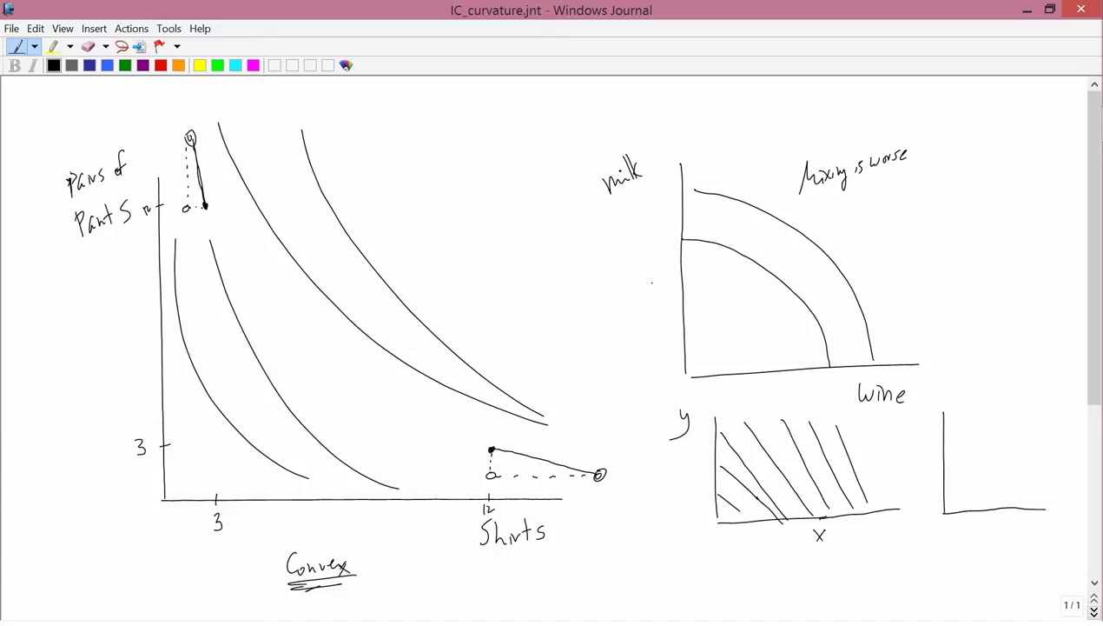
mouse_move(976, 410)
mouse_down()
mouse_move(979, 455)
mouse_move(1048, 454)
mouse_up()
drag(1028, 518, 1032, 526)
drag(926, 418, 925, 435)
Label the axes 'R shoes' and 'L shoes', mark 2 on both axes and 3, and dot a point.
mouse_move(975, 534)
mouse_down()
mouse_move(975, 551)
mouse_move(1028, 548)
mouse_up()
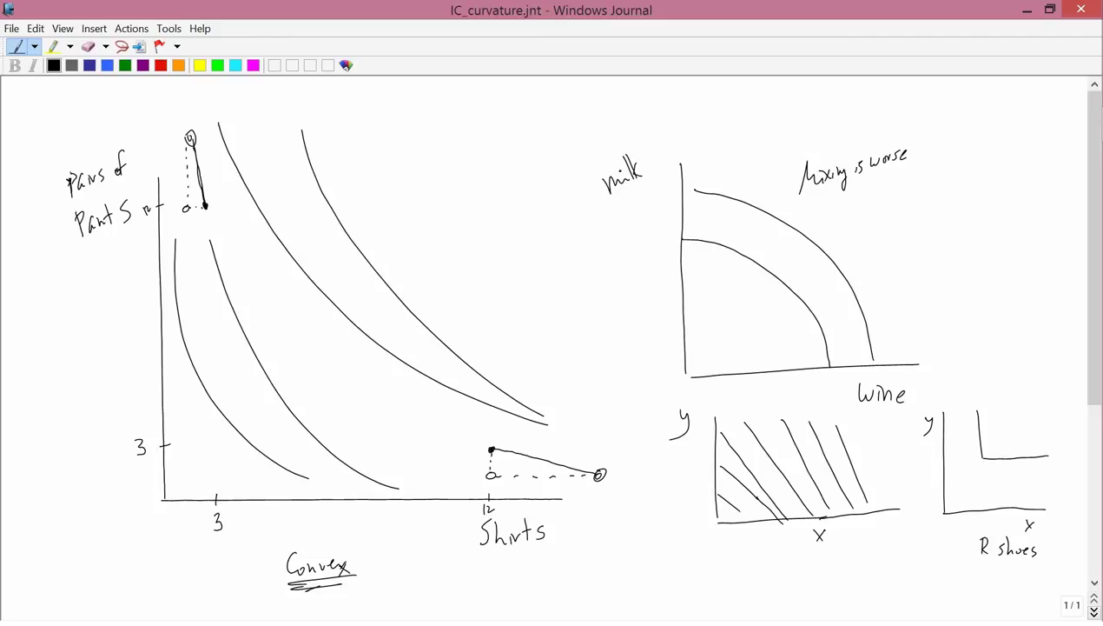
mouse_move(908, 442)
mouse_down()
mouse_move(917, 456)
mouse_move(904, 470)
mouse_move(923, 470)
mouse_up()
drag(925, 467, 929, 472)
drag(985, 516, 990, 526)
drag(930, 453, 985, 461)
drag(1006, 518, 1006, 527)
drag(1006, 451, 1018, 452)
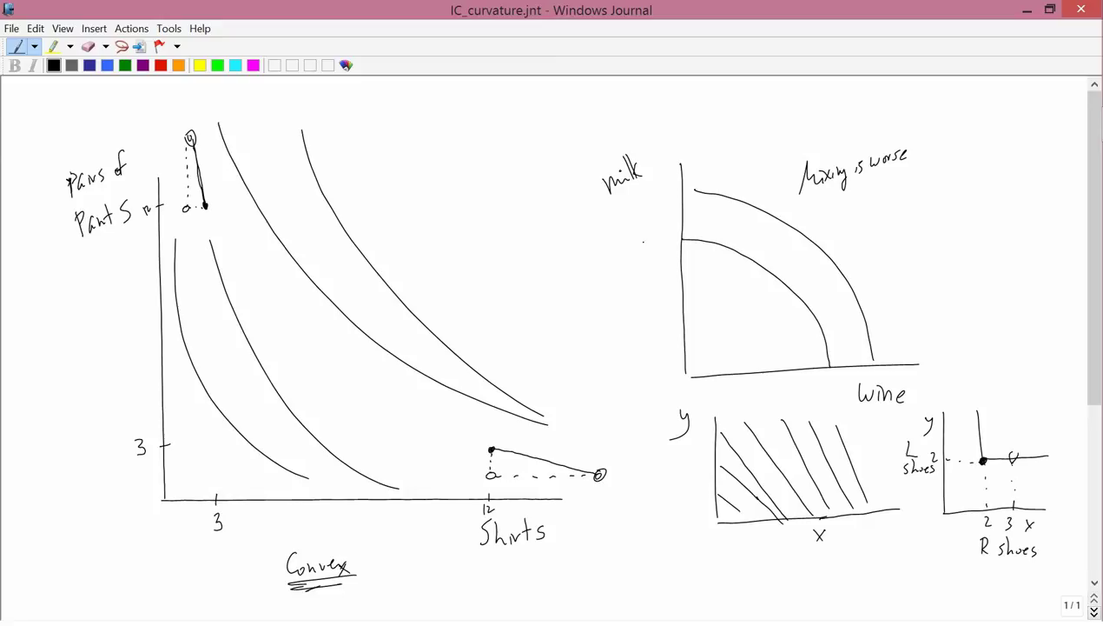
Write 'Leontief u.' above the shoes graph and draw two higher L-shaped curves.
mouse_move(957, 364)
mouse_down()
mouse_move(965, 386)
mouse_move(995, 379)
mouse_up()
drag(986, 370, 1013, 370)
mouse_move(1019, 377)
mouse_down()
mouse_move(1025, 354)
mouse_move(1042, 367)
mouse_up()
click(1049, 366)
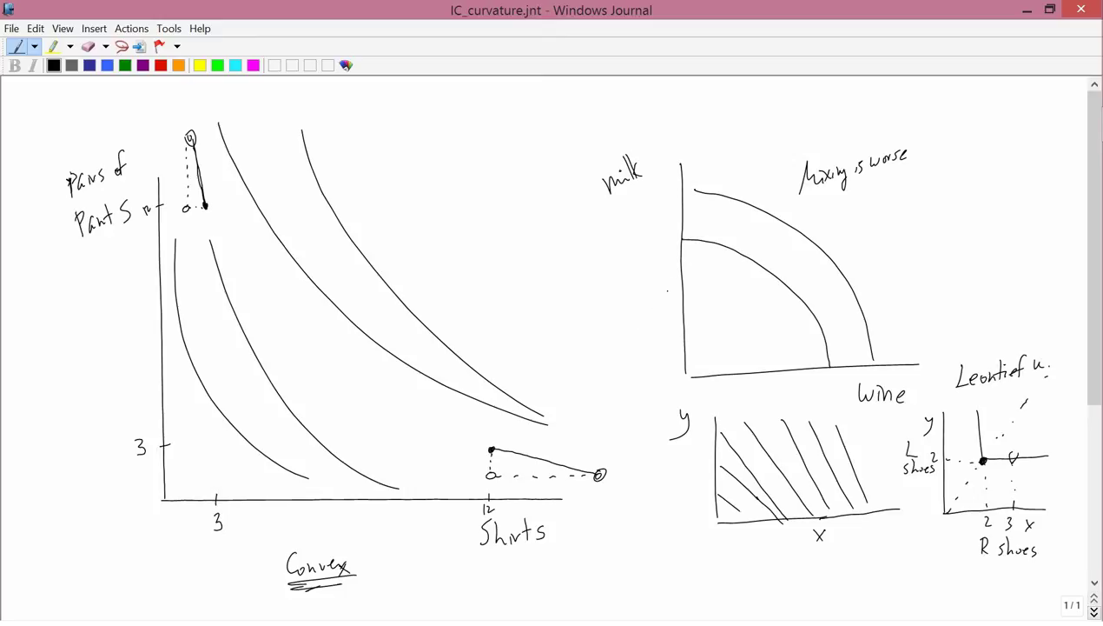
mouse_move(1002, 386)
mouse_down()
mouse_move(1009, 429)
mouse_move(1044, 430)
mouse_move(1022, 405)
mouse_move(1046, 405)
mouse_up()
mouse_move(962, 417)
mouse_down()
mouse_move(963, 486)
mouse_move(1055, 488)
mouse_up()
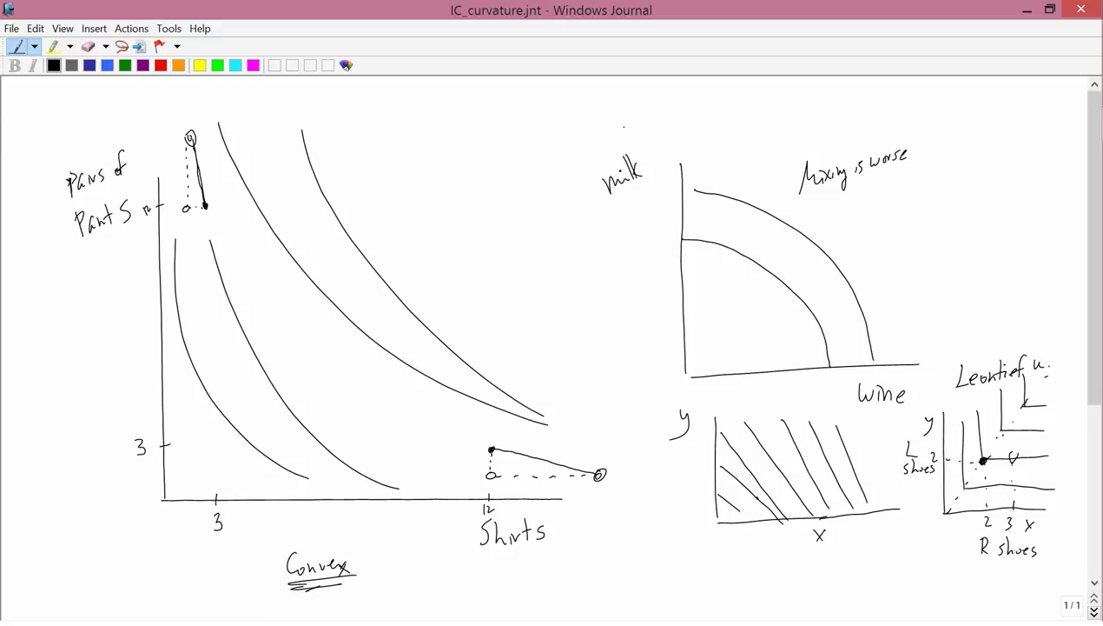
Draw axes marked 2 and 4 and sketch four nested L-shaped curves, one cornered at 2 and 4.
mouse_move(935, 183)
mouse_down()
mouse_move(930, 277)
mouse_move(1036, 271)
mouse_up()
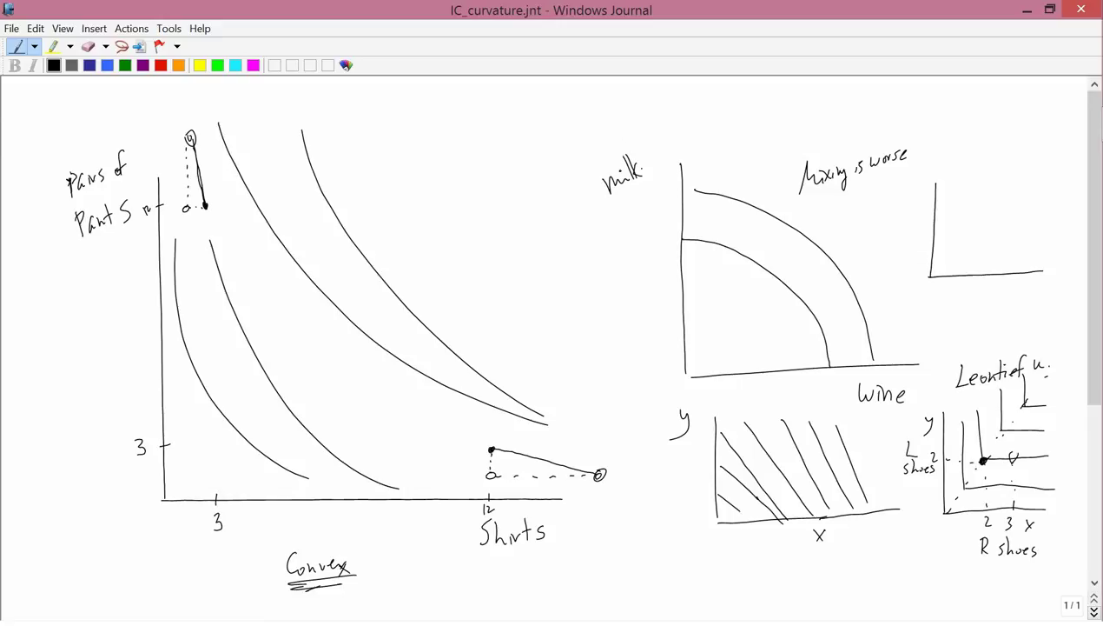
drag(963, 268, 964, 299)
drag(907, 241, 911, 259)
mouse_move(960, 196)
mouse_down()
mouse_move(960, 251)
mouse_move(1008, 250)
mouse_up()
mouse_move(992, 184)
mouse_down()
mouse_move(991, 226)
mouse_move(1034, 226)
mouse_up()
mouse_move(1020, 167)
mouse_down()
mouse_move(1021, 207)
mouse_move(1053, 206)
mouse_up()
mouse_move(943, 197)
mouse_down()
mouse_move(942, 263)
mouse_move(1008, 263)
mouse_up()
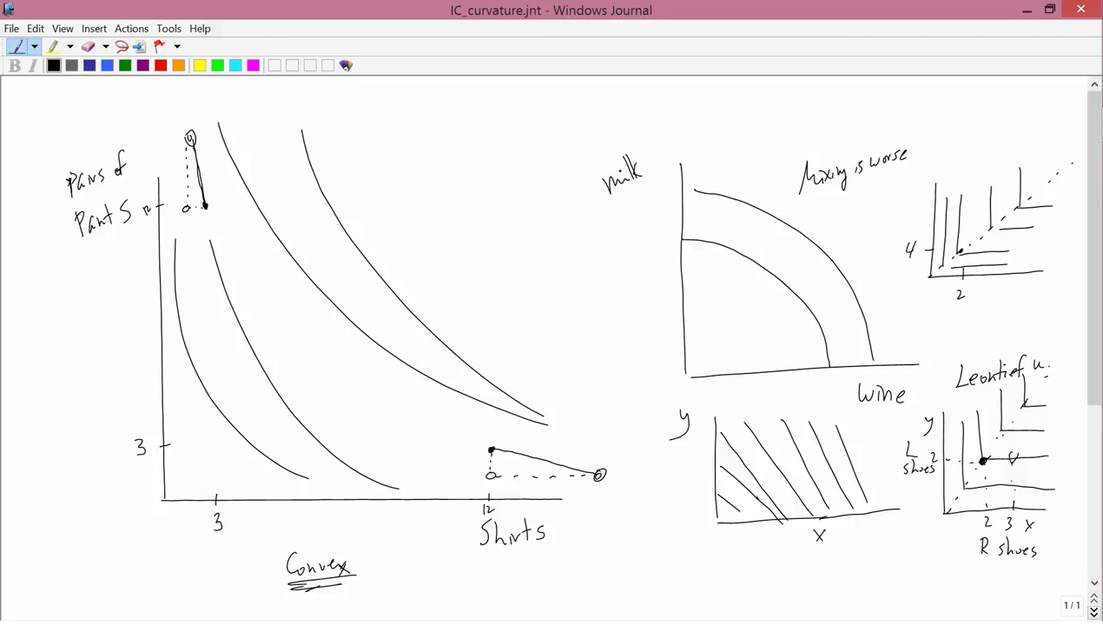